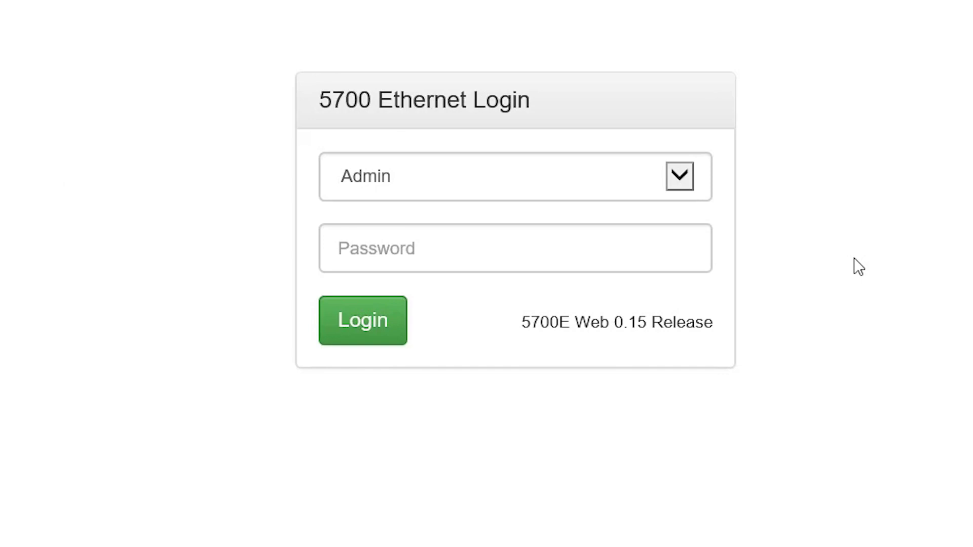
# Log in with the Admin role and the admin password to reach the Process Monitor page.
pyautogui.click(685, 175)
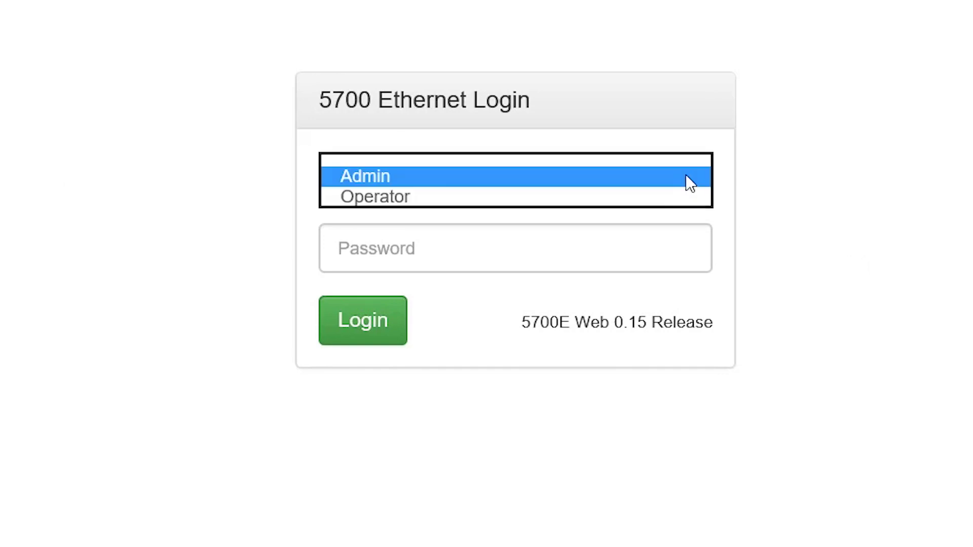
pyautogui.click(785, 221)
pyautogui.click(609, 245)
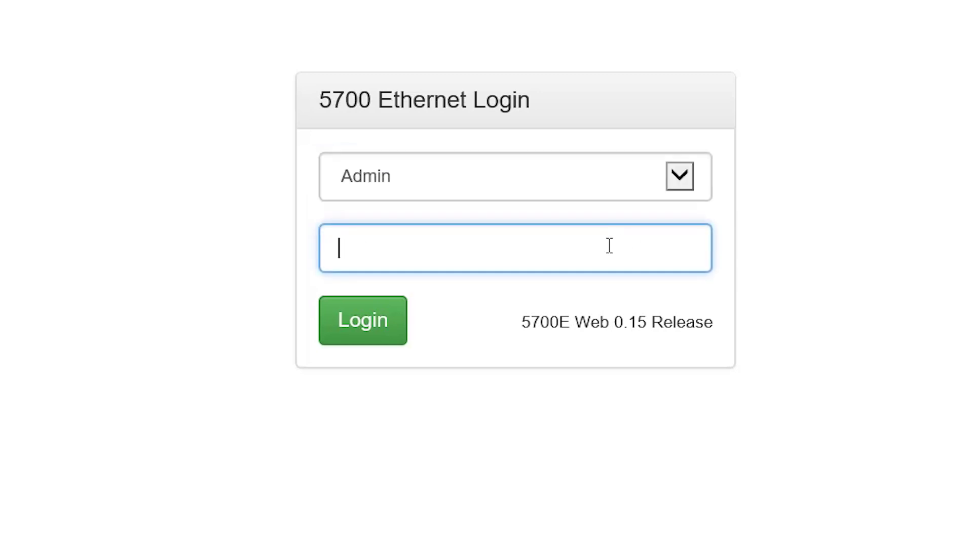
pyautogui.write('*****')
pyautogui.press('Return')
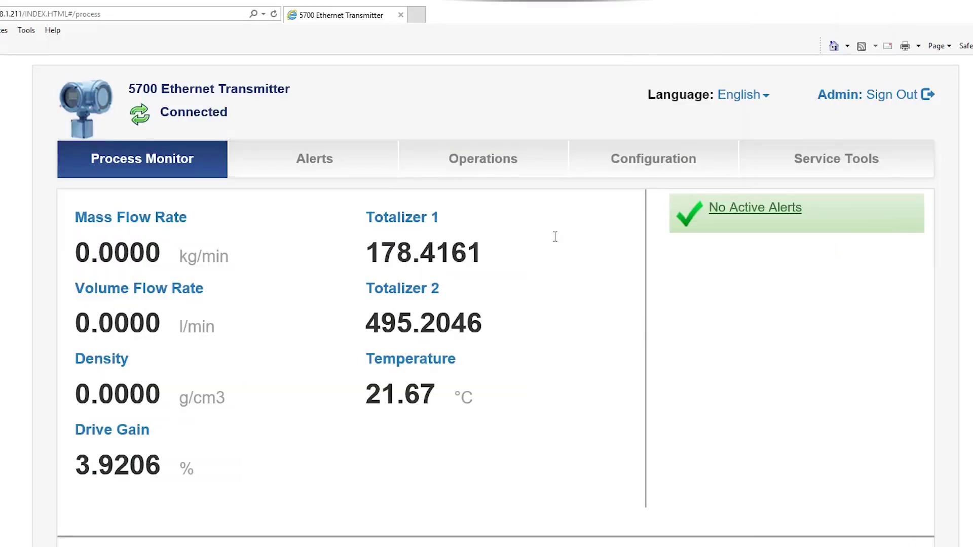
# Expand Change Displayed Variables on Process Monitor and scroll through the assigned variables.
pyautogui.click(765, 99)
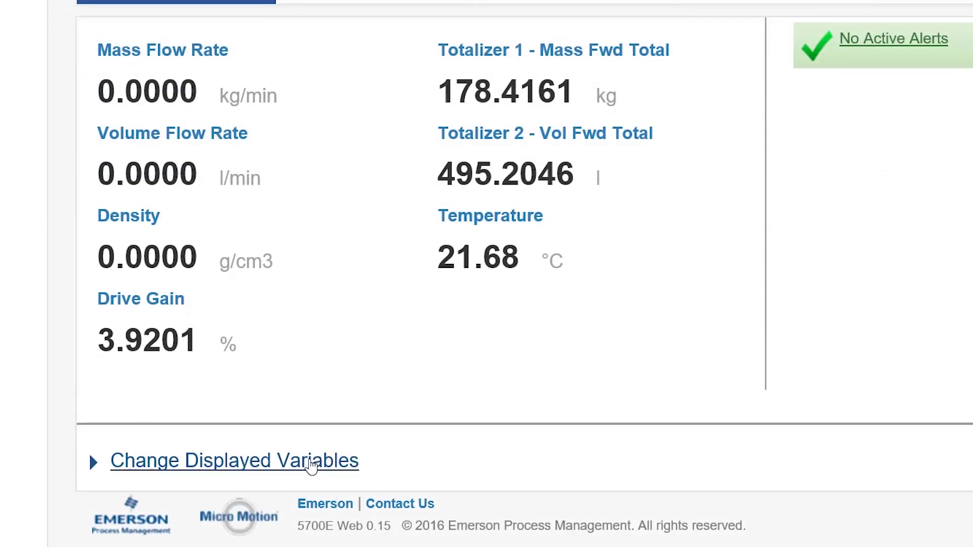
pyautogui.click(311, 462)
pyautogui.scroll(-5, 525, 274)
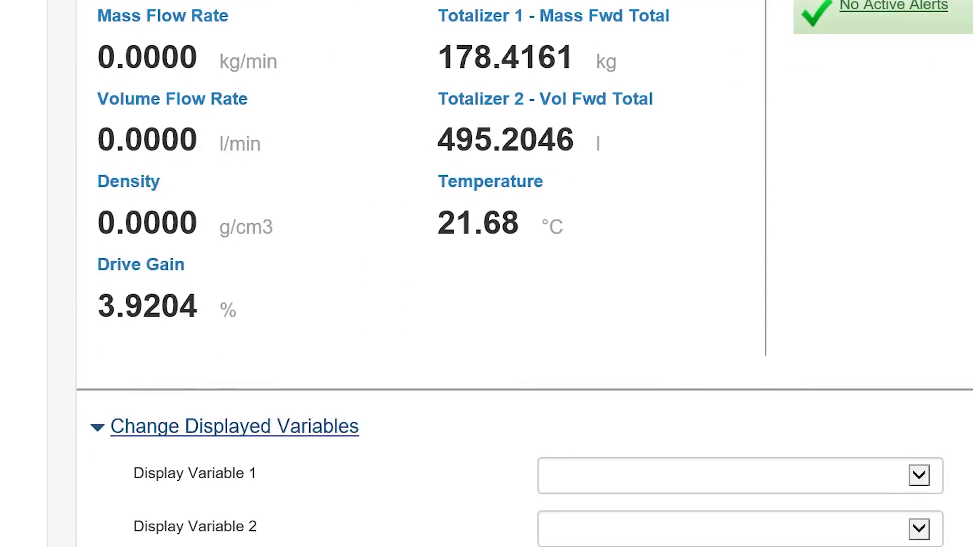
pyautogui.scroll(-4, 524, 274)
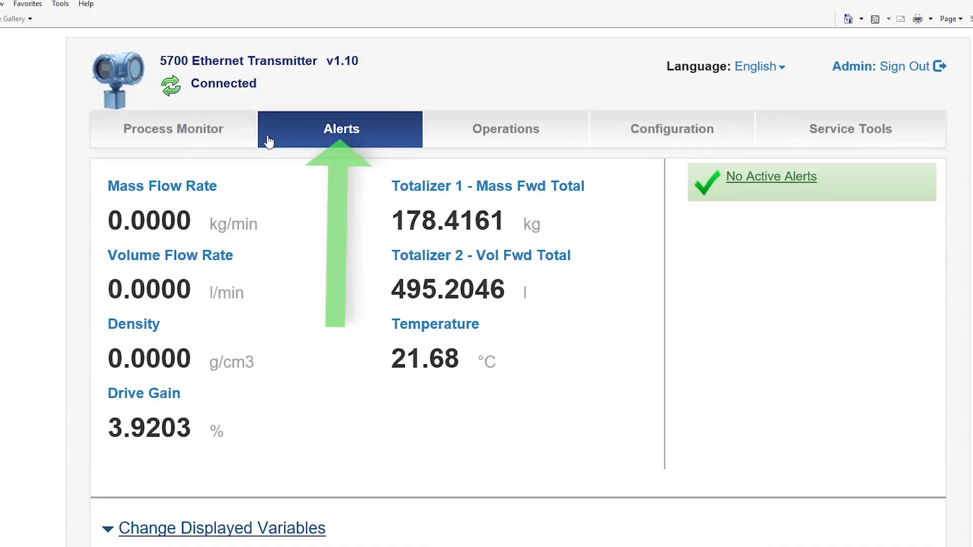
# On the Alerts page, prepare the full alert history and download it as the AlertLog file.
pyautogui.click(268, 142)
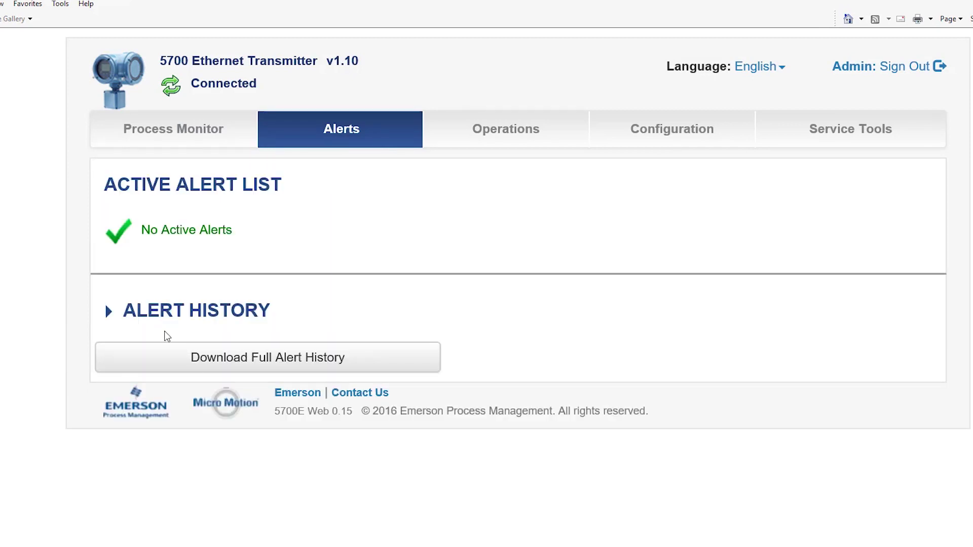
pyautogui.click(207, 369)
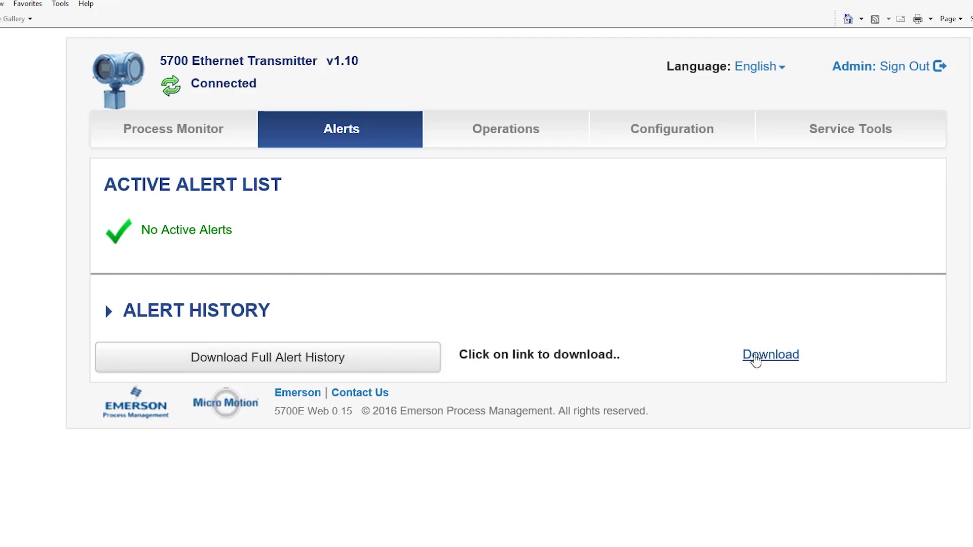
pyautogui.click(755, 358)
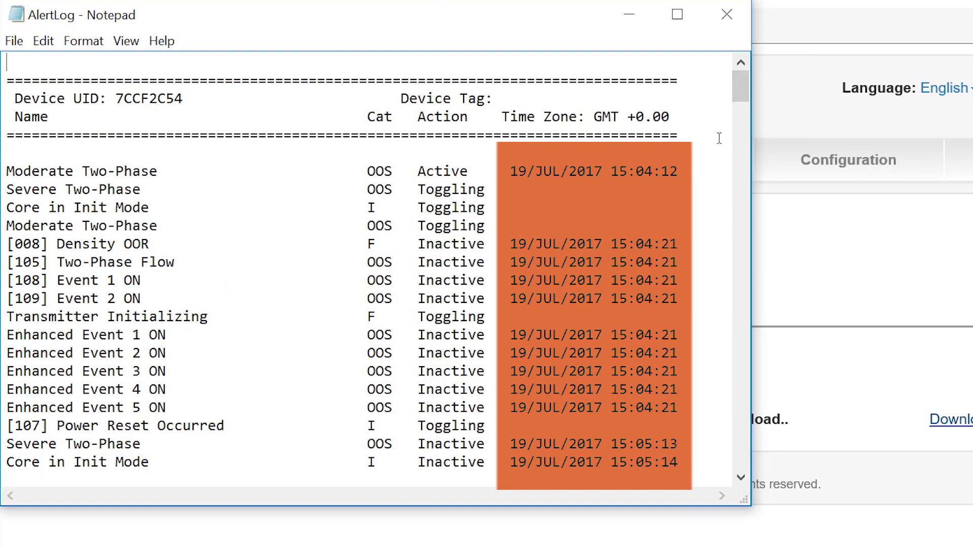
pyautogui.moveTo(743, 101); pyautogui.dragTo(744, 130)
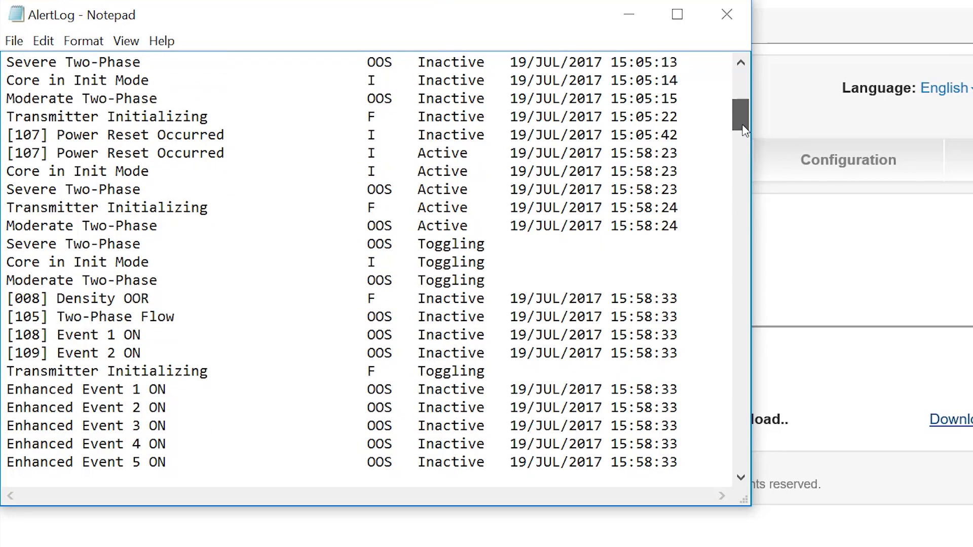
pyautogui.moveTo(744, 129); pyautogui.dragTo(743, 128)
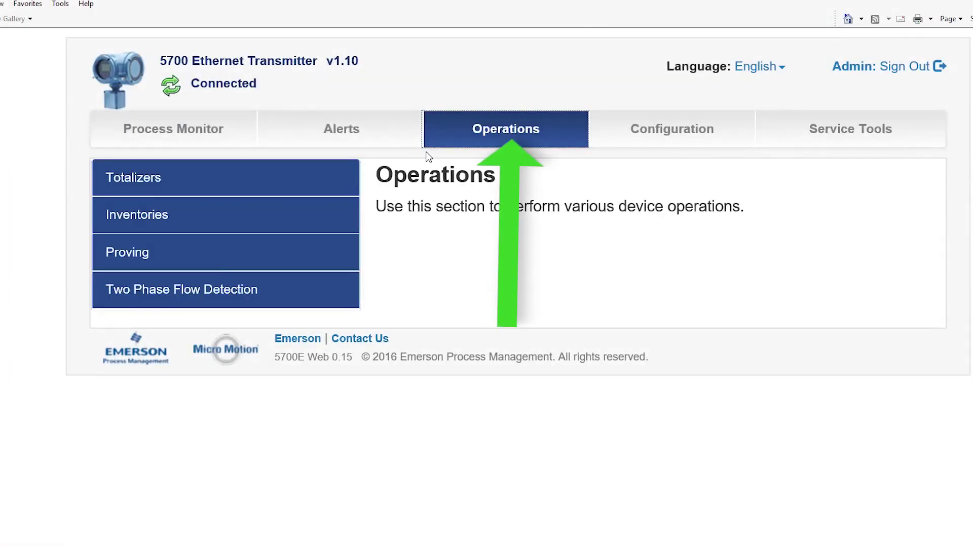
# View the Totalizers and Inventories pages, then advance the Proving wizard to Proving Information.
pyautogui.click(318, 177)
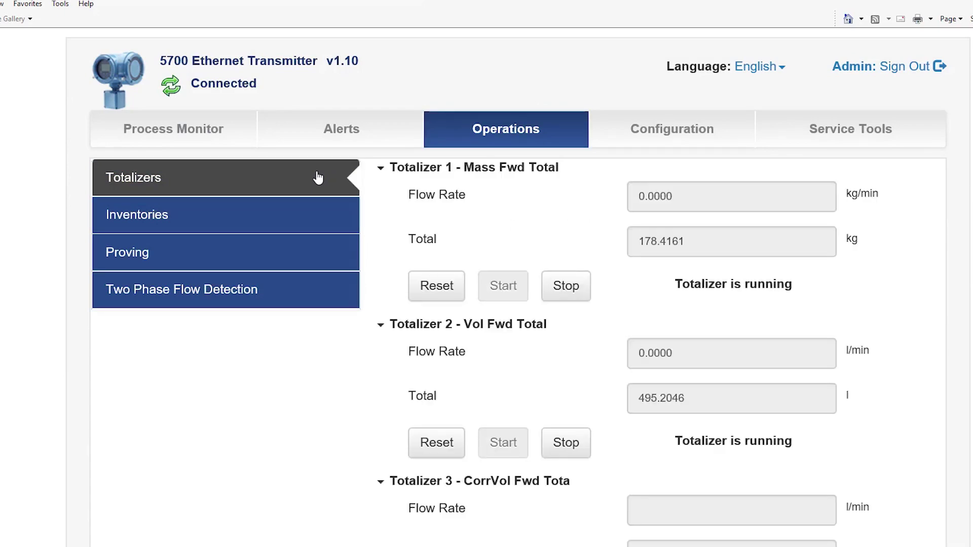
pyautogui.click(303, 224)
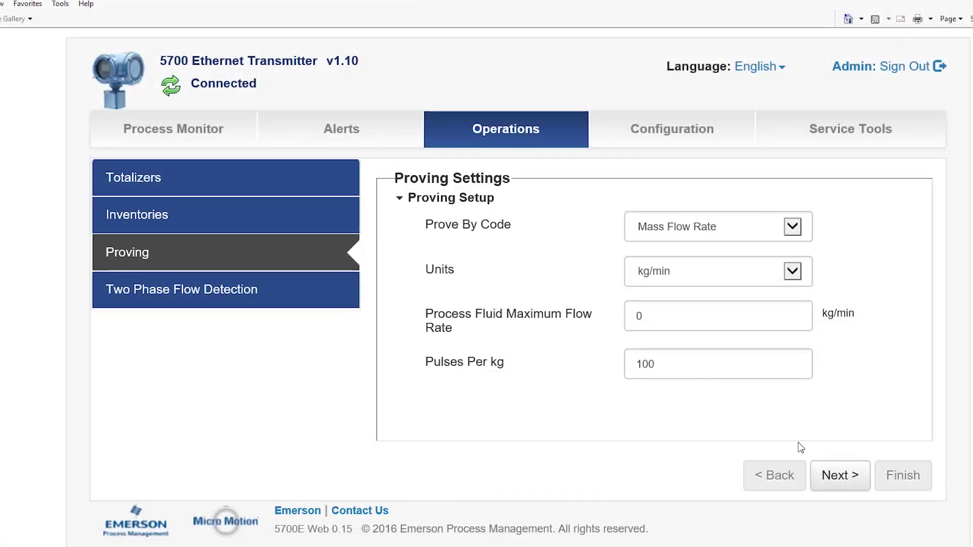
pyautogui.click(835, 478)
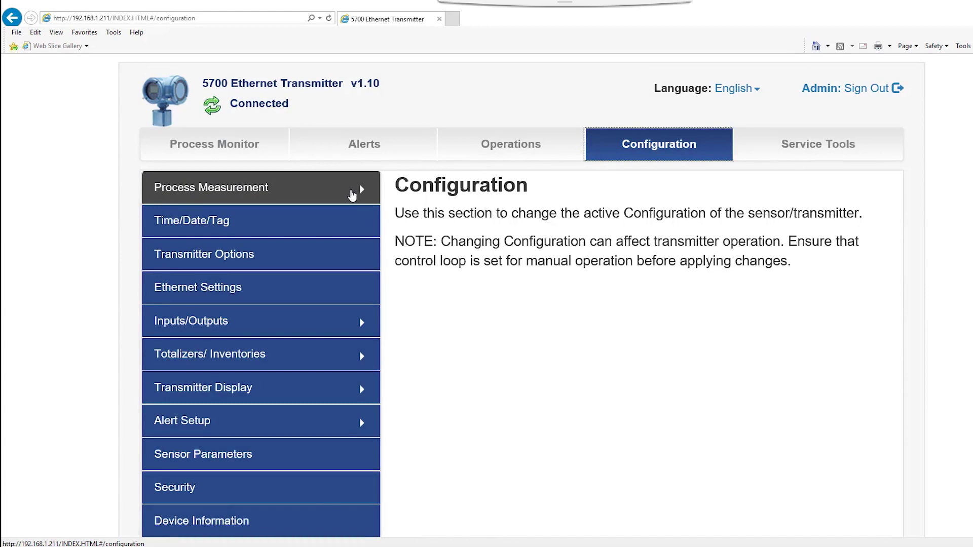
# Browse Flow Variables and Time/Date/Tag, ending on Ethernet Settings with EtherNet/IP at 192.168.1.211.
pyautogui.click(352, 195)
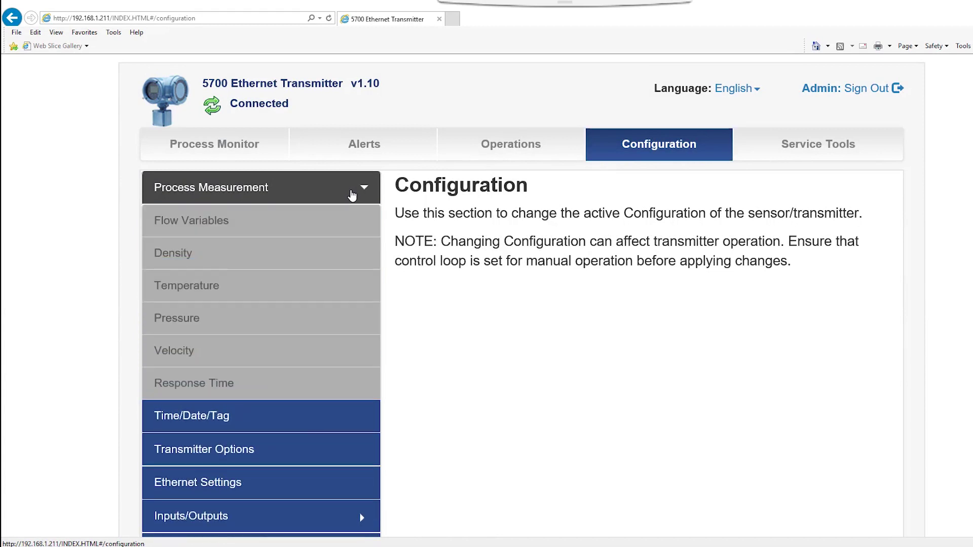
pyautogui.click(318, 224)
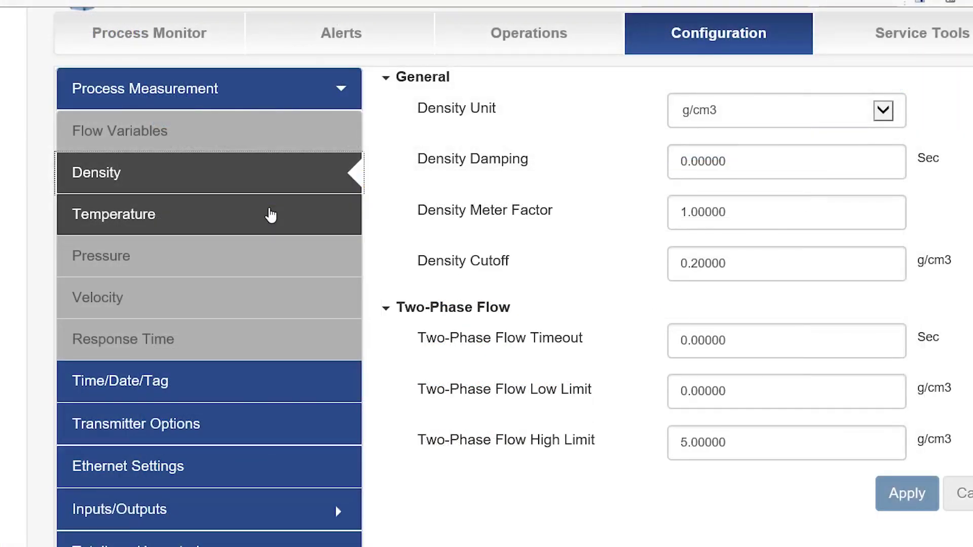
pyautogui.click(228, 380)
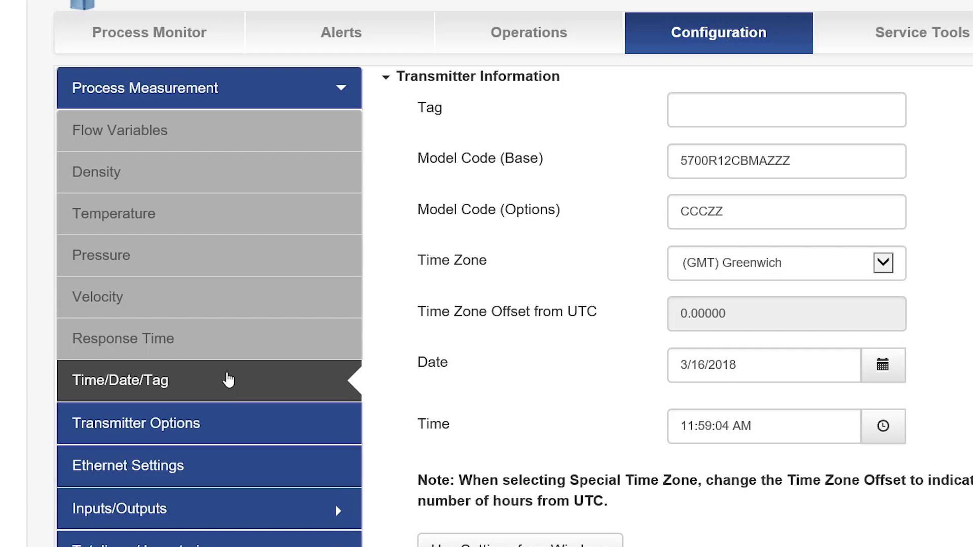
pyautogui.click(283, 466)
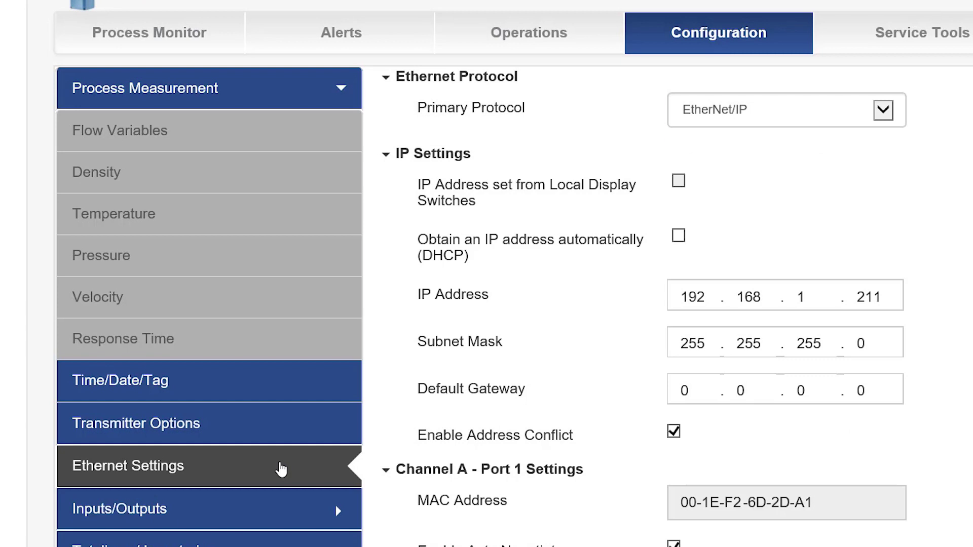
# Check the primary protocol choices, keeping EtherNet/IP selected.
pyautogui.click(883, 111)
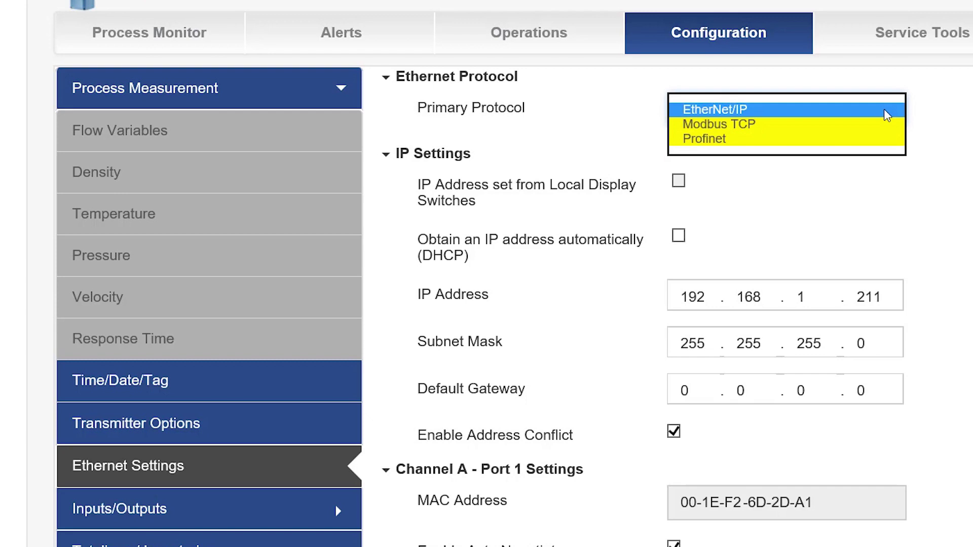
pyautogui.click(887, 110)
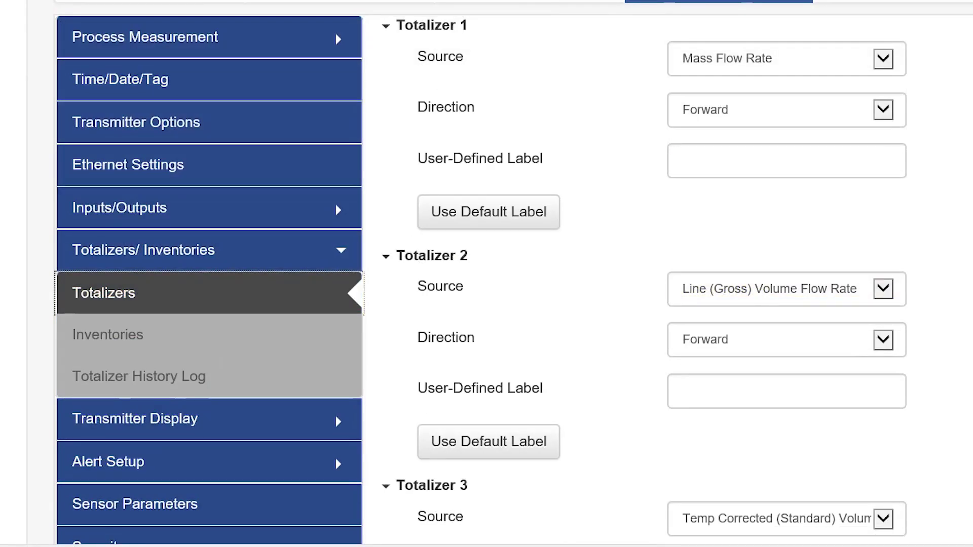
# Keep Mass Flow Rate as Totalizer 1's source and review its direction choices.
pyautogui.click(882, 59)
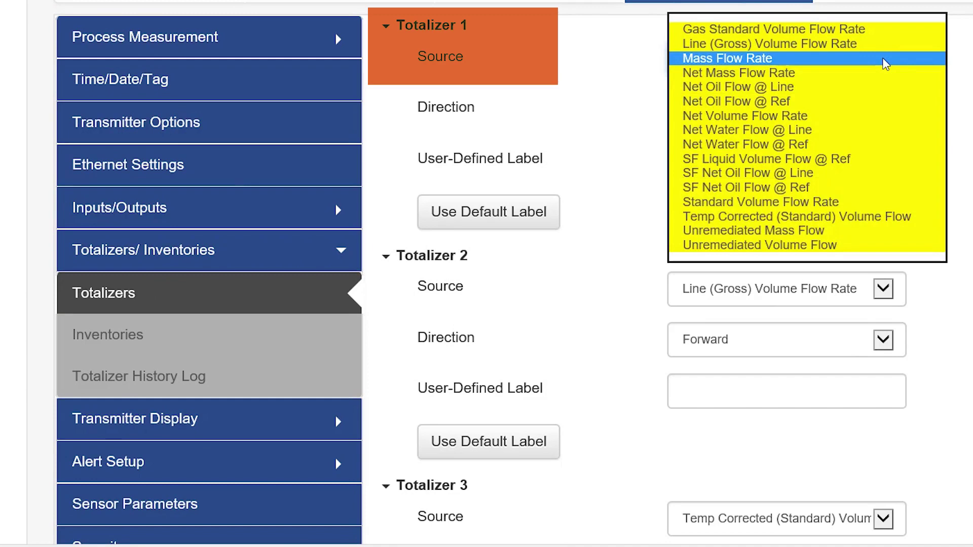
pyautogui.click(884, 58)
pyautogui.click(884, 110)
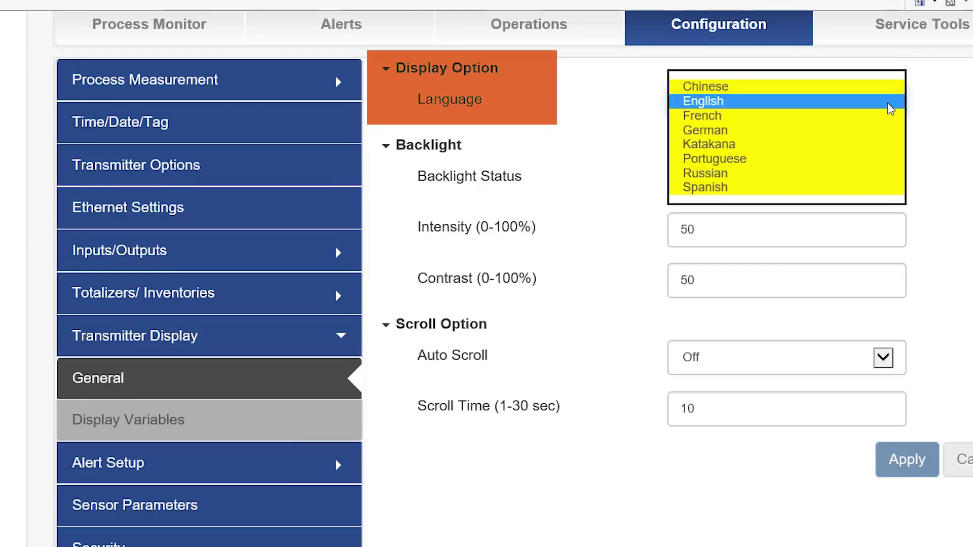
# Keep English, enable the backlight, and review auto scroll, offline menu and alarm security options.
pyautogui.click(890, 108)
pyautogui.click(889, 182)
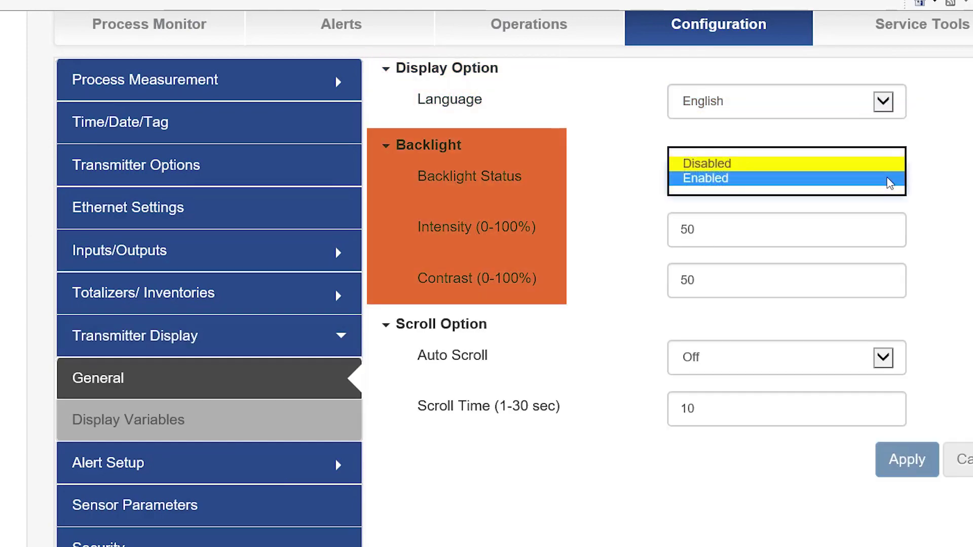
pyautogui.click(889, 180)
pyautogui.click(884, 357)
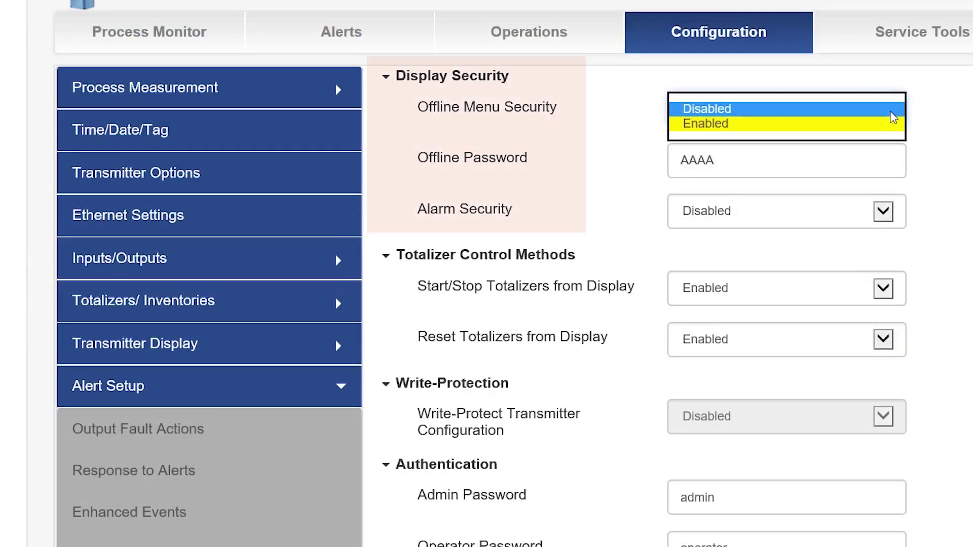
pyautogui.click(891, 110)
pyautogui.click(884, 211)
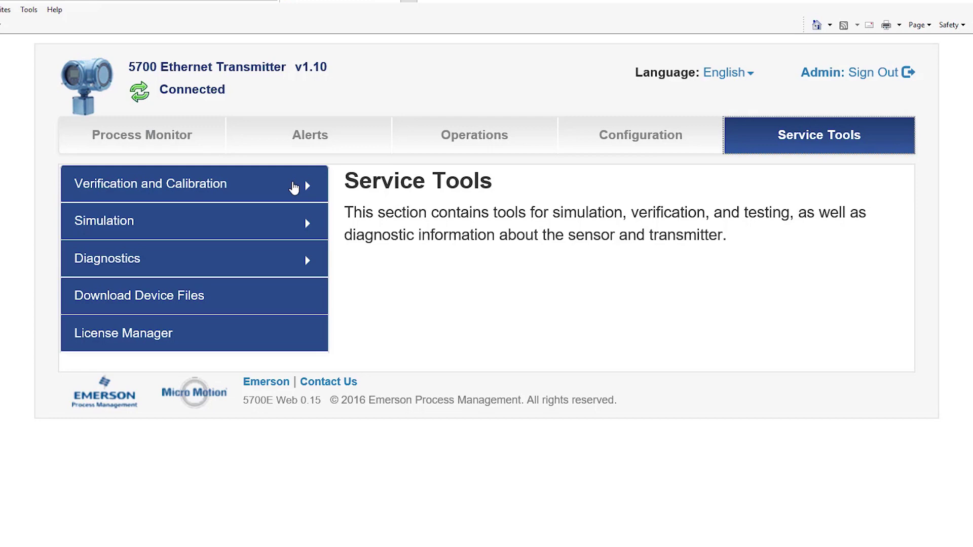
# Open Meter Zero and run the Verify Zero test.
pyautogui.click(294, 187)
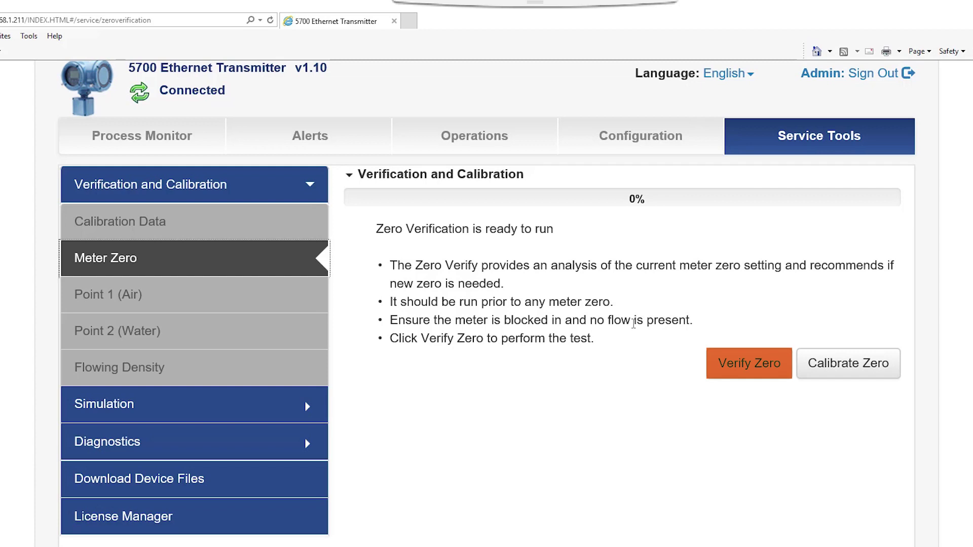
pyautogui.click(740, 364)
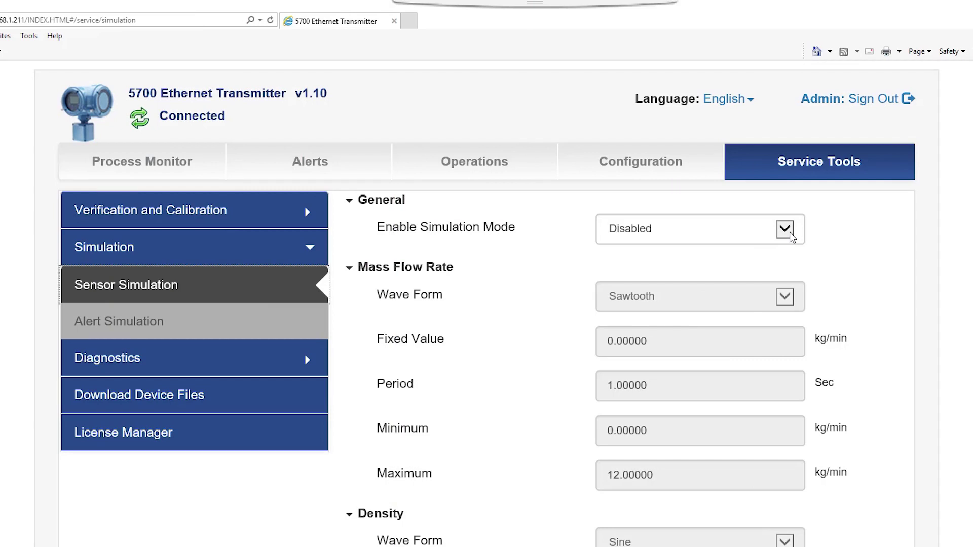
# Review the simulation mode choices, then go to the Download Device Files page.
pyautogui.click(791, 235)
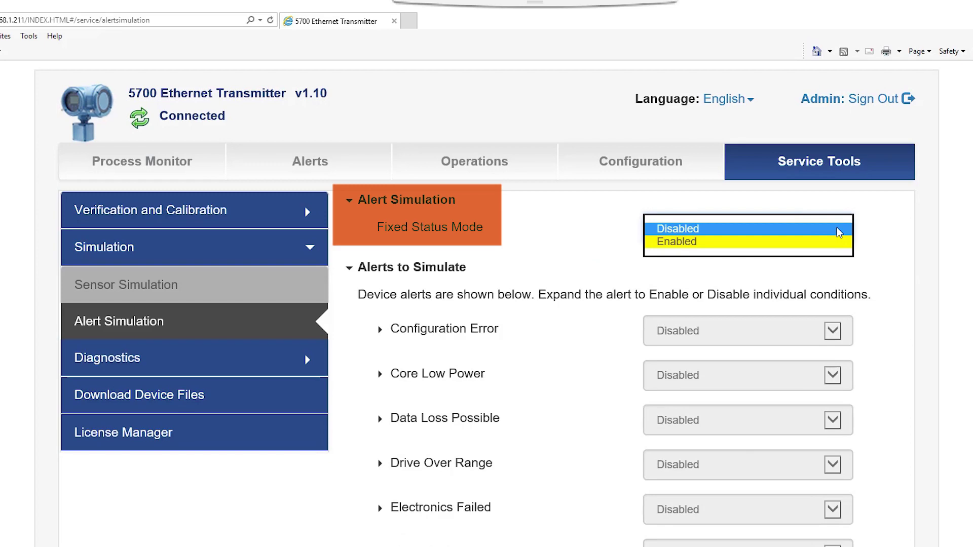
pyautogui.click(299, 398)
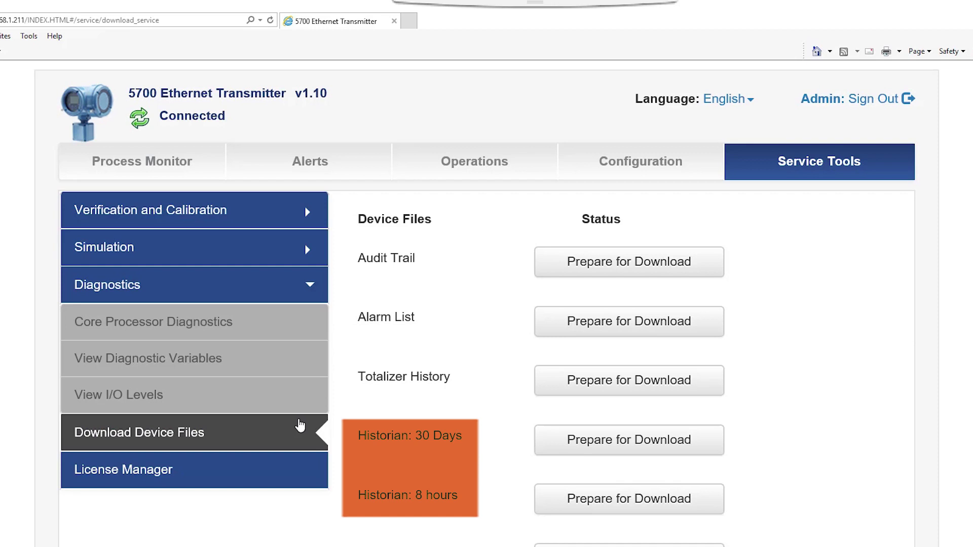
# Prepare the Audit Trail file for download and scroll through the log contents.
pyautogui.click(626, 269)
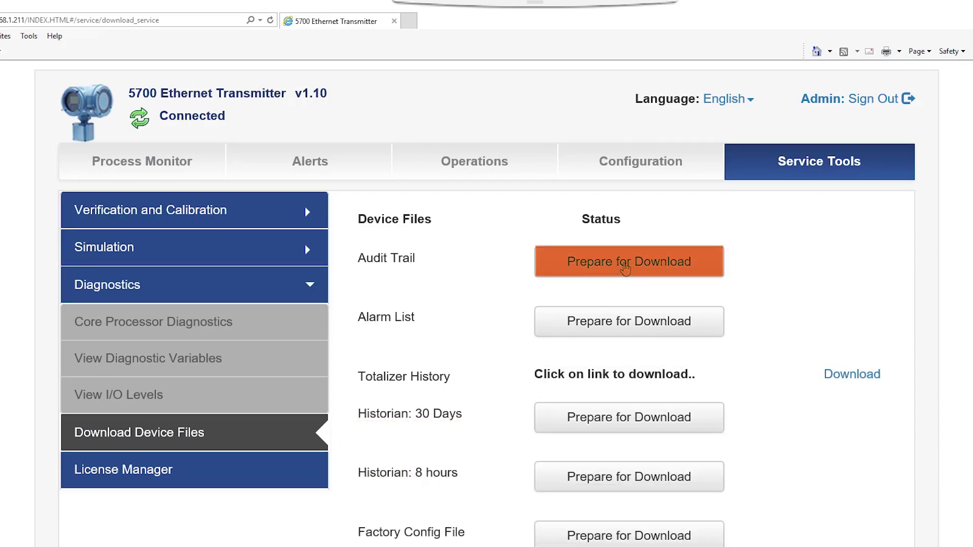
pyautogui.click(625, 268)
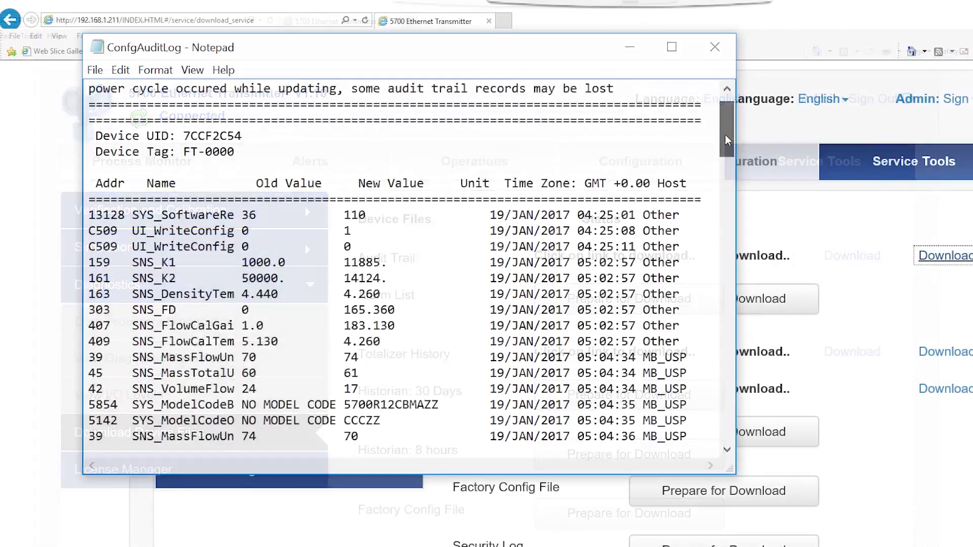
pyautogui.moveTo(725, 135); pyautogui.dragTo(733, 381)
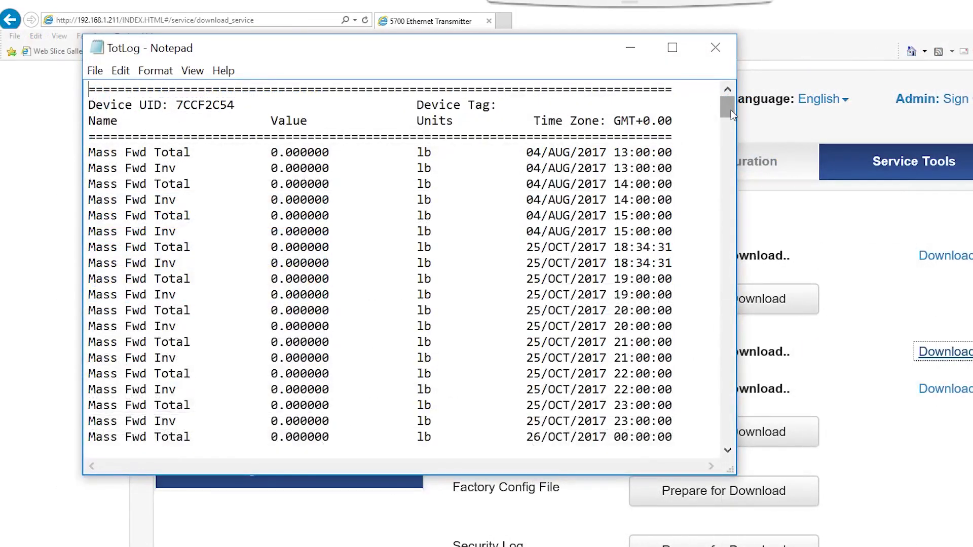
pyautogui.moveTo(729, 109); pyautogui.dragTo(732, 210)
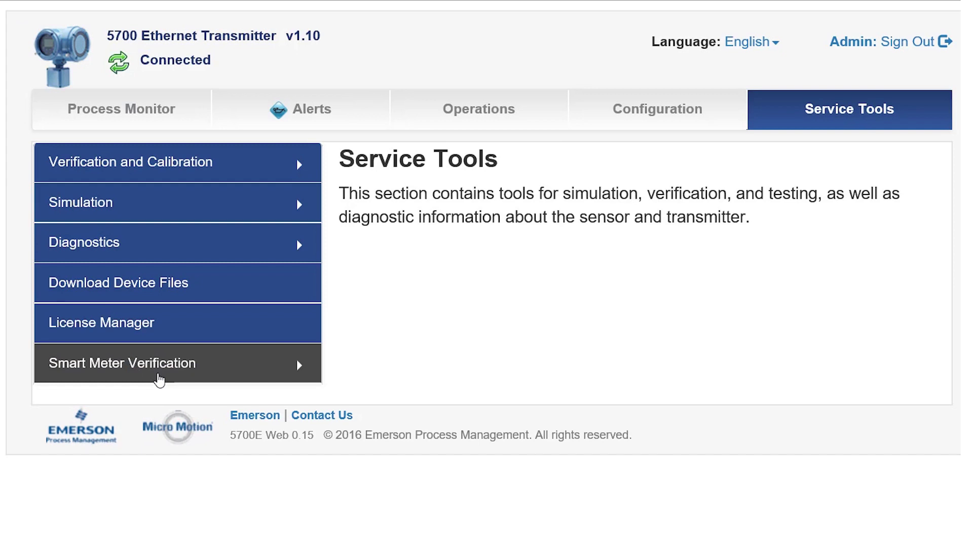
# Expand Smart Meter Verification and visit the Schedule, SMV History and Run Meter Verification pages.
pyautogui.click(159, 380)
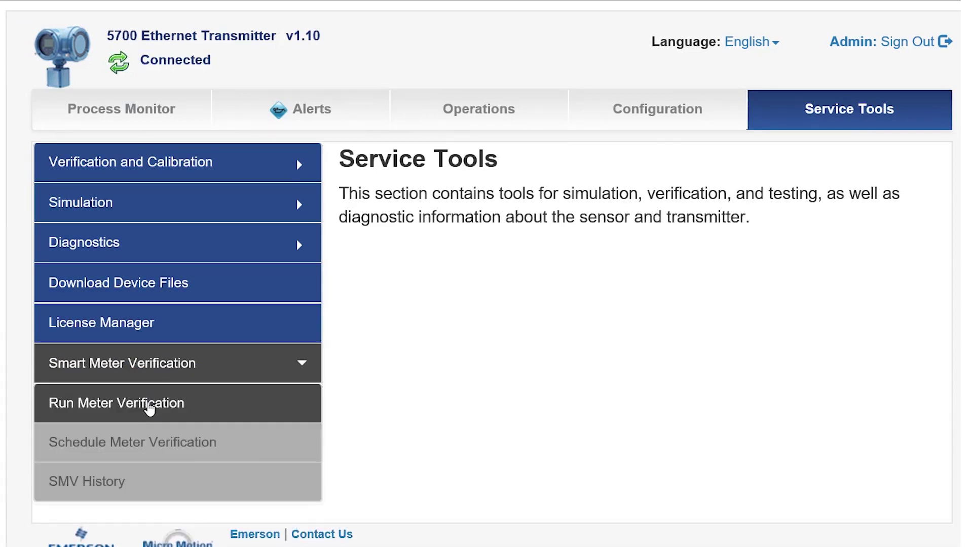
pyautogui.click(157, 443)
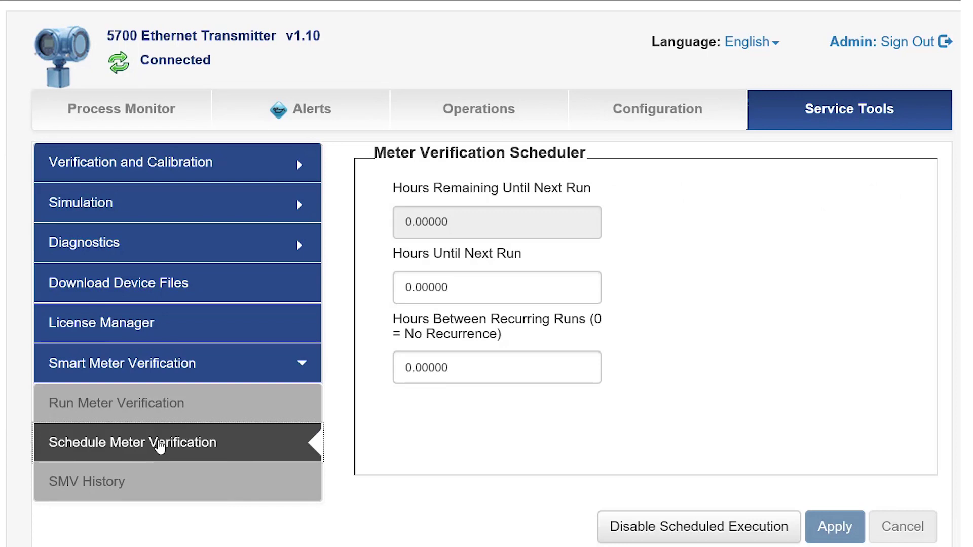
pyautogui.click(161, 481)
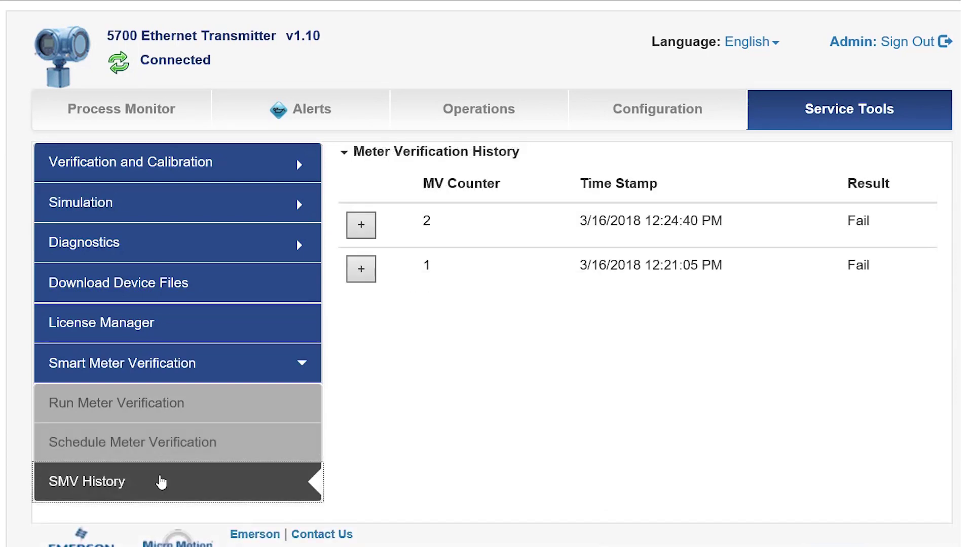
pyautogui.click(152, 403)
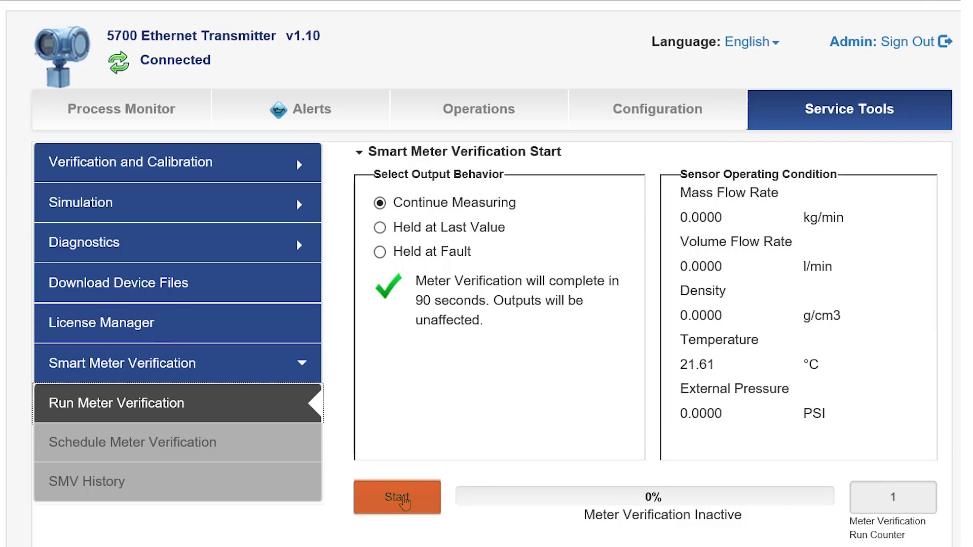
# Start a meter verification run, then check SMV History showing two failed 3/16/2018 runs.
pyautogui.click(405, 500)
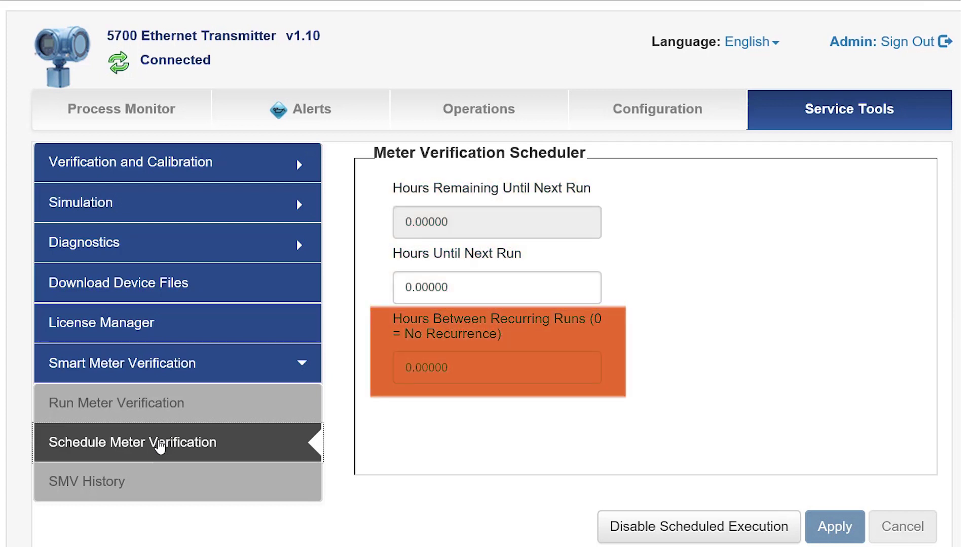
pyautogui.click(161, 482)
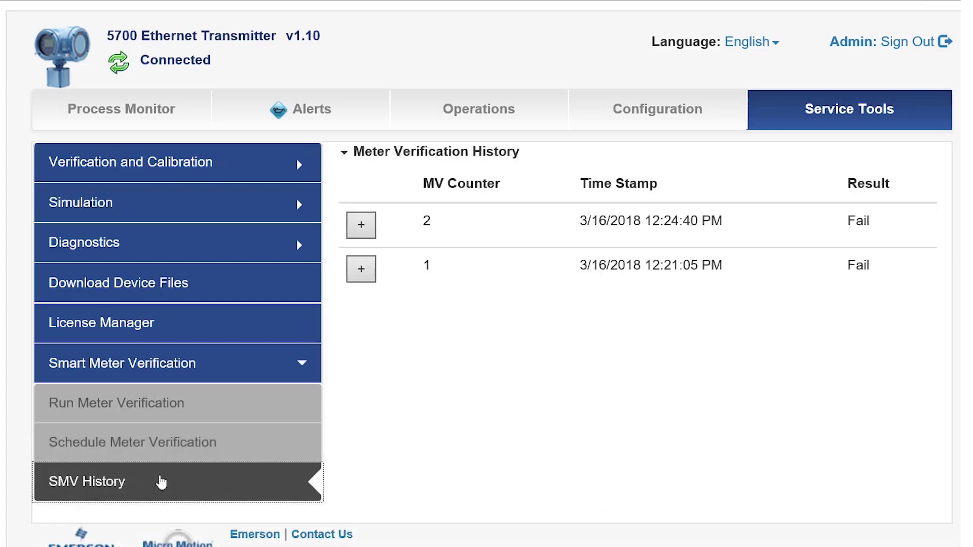